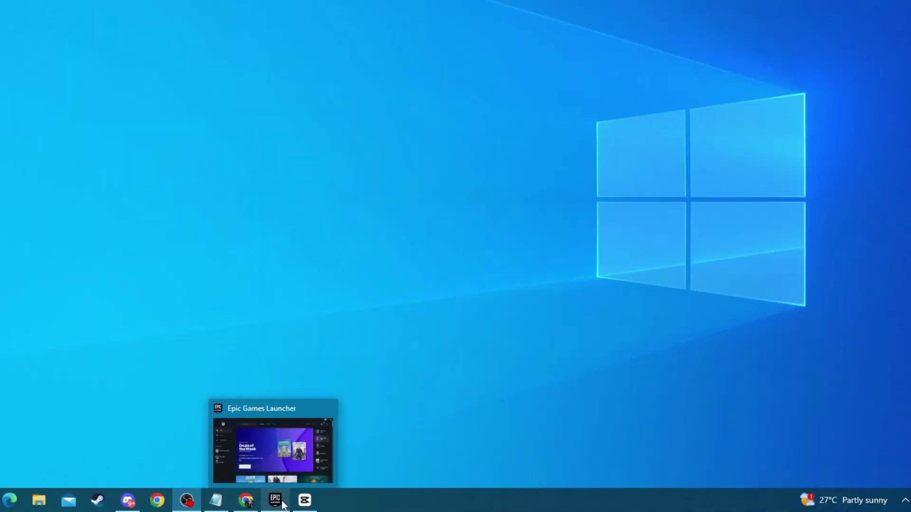
Close the Epic Games Launcher, then open Task Manager and bring up actions for the CapCut process
right_click(317, 504)
click(230, 474)
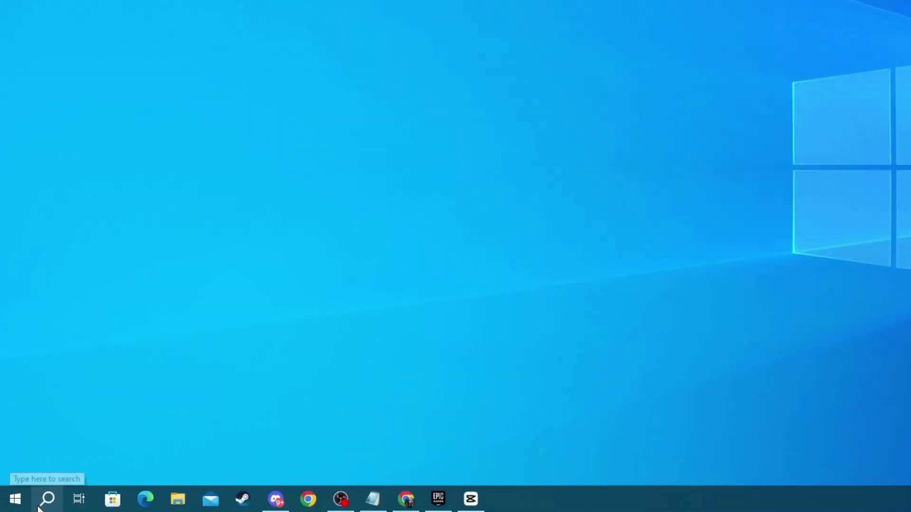
click(33, 503)
text(task)
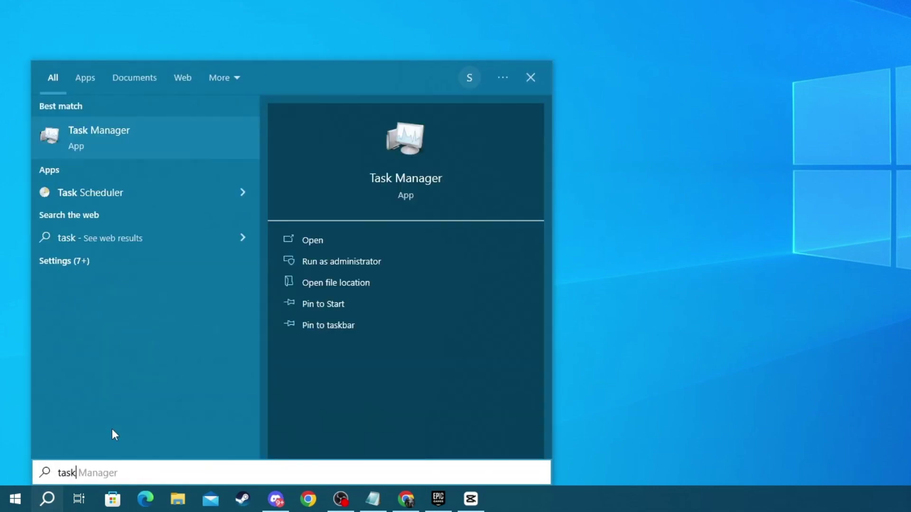
click(87, 136)
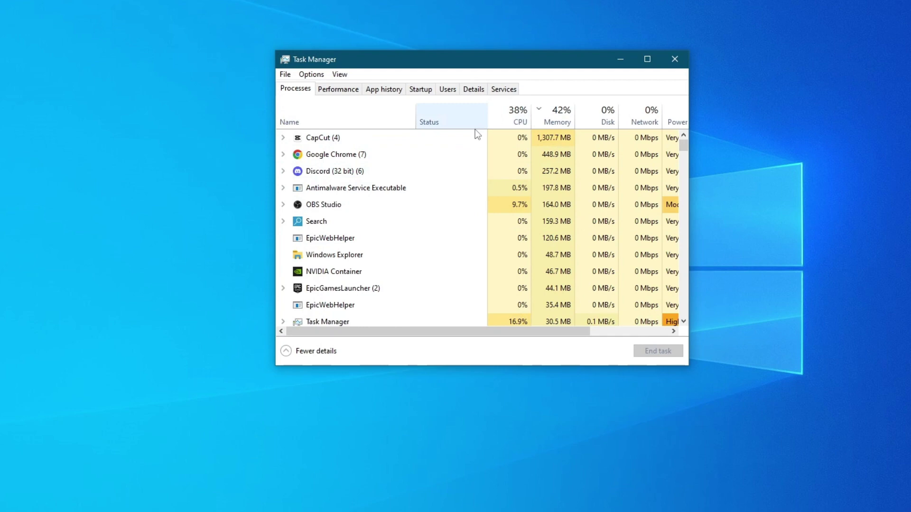
click(335, 139)
right_click(335, 139)
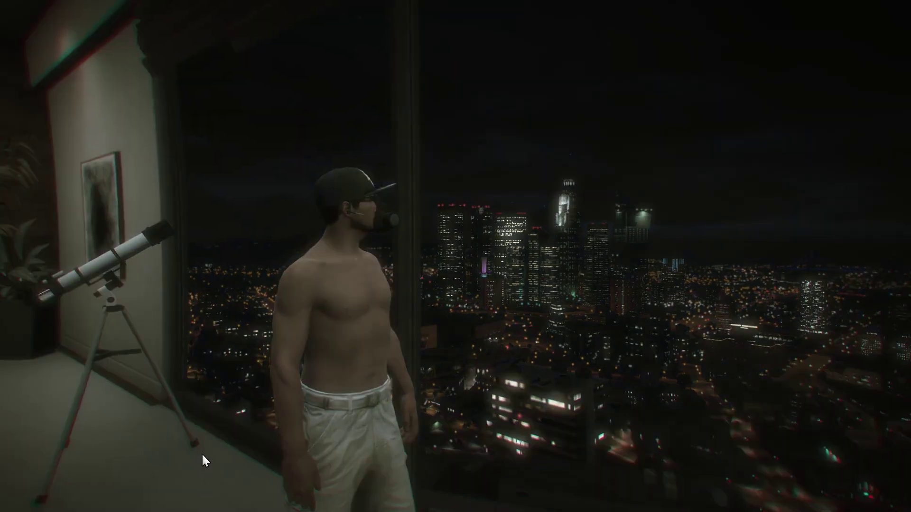
Pause Grand Theft Auto V with Esc and switch to the SETTINGS tab
key(Escape)
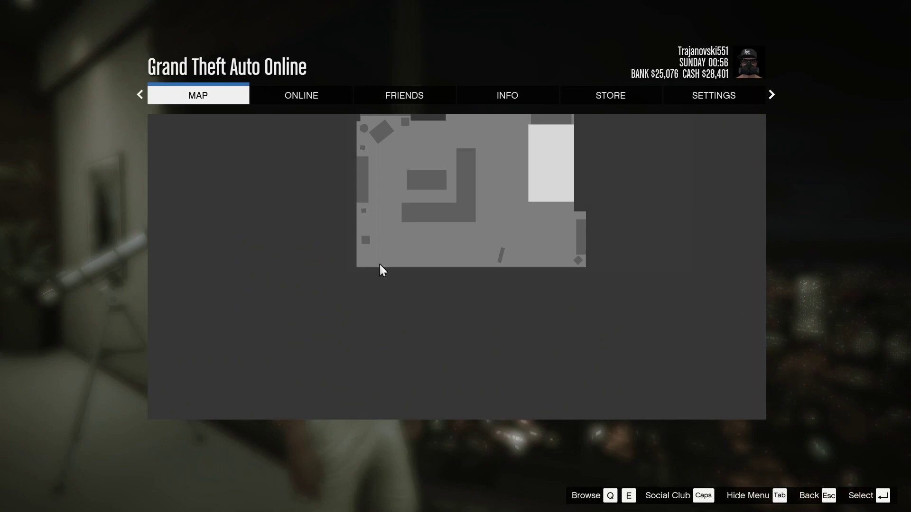
click(684, 88)
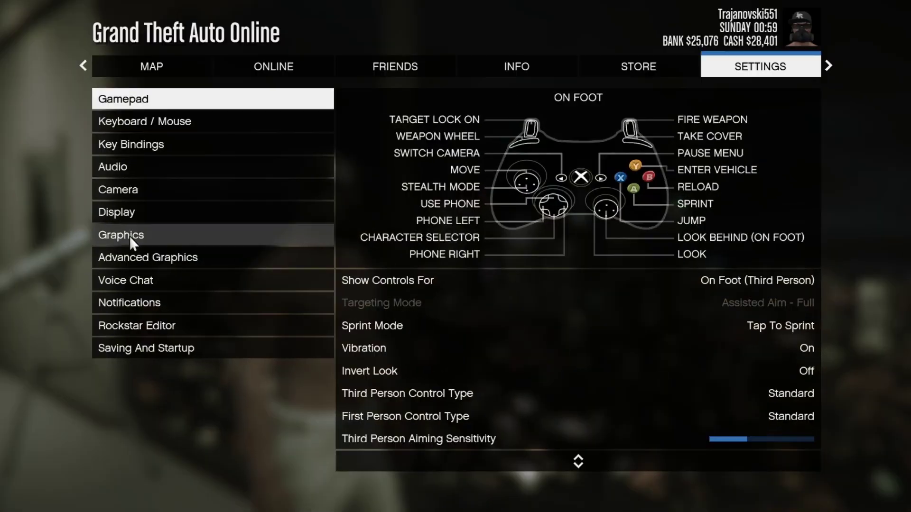
Review the Graphics page down to Texture Quality, leaving it at Normal, then return to the game
click(183, 239)
click(124, 238)
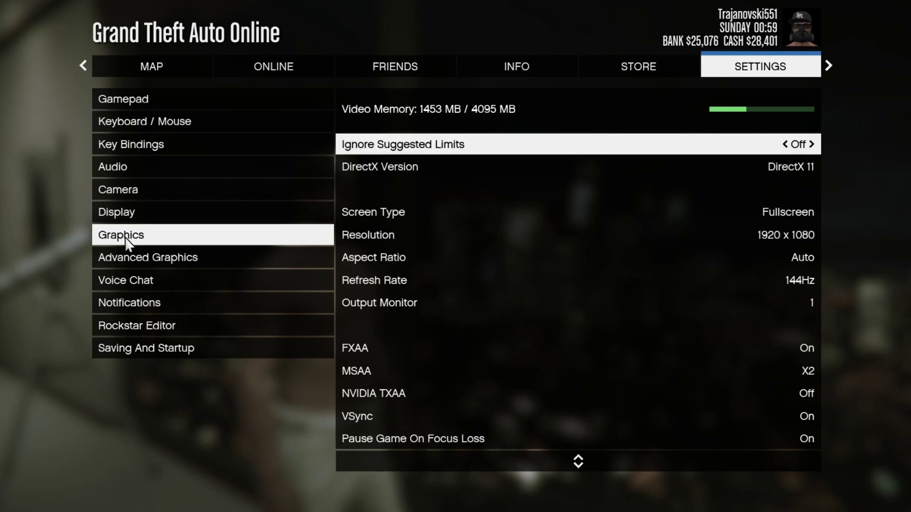
scroll(446, 252, down, 18)
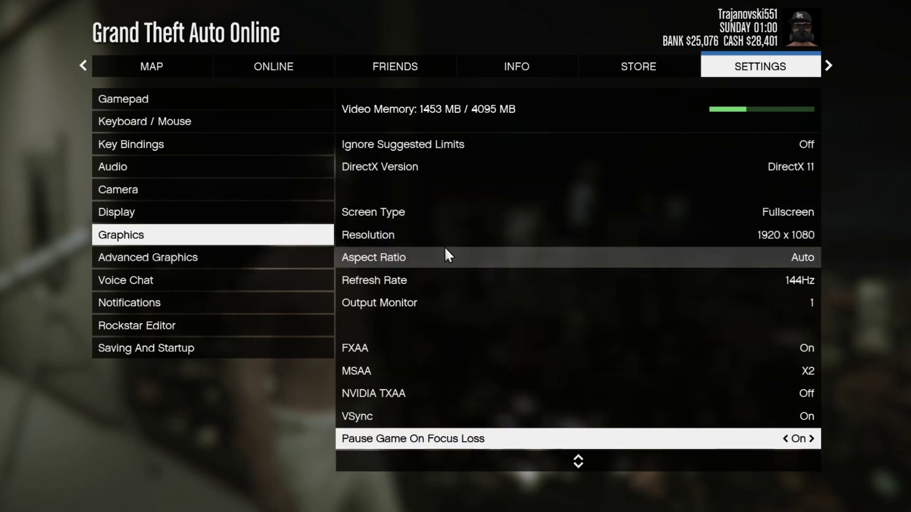
scroll(445, 247, down, 3)
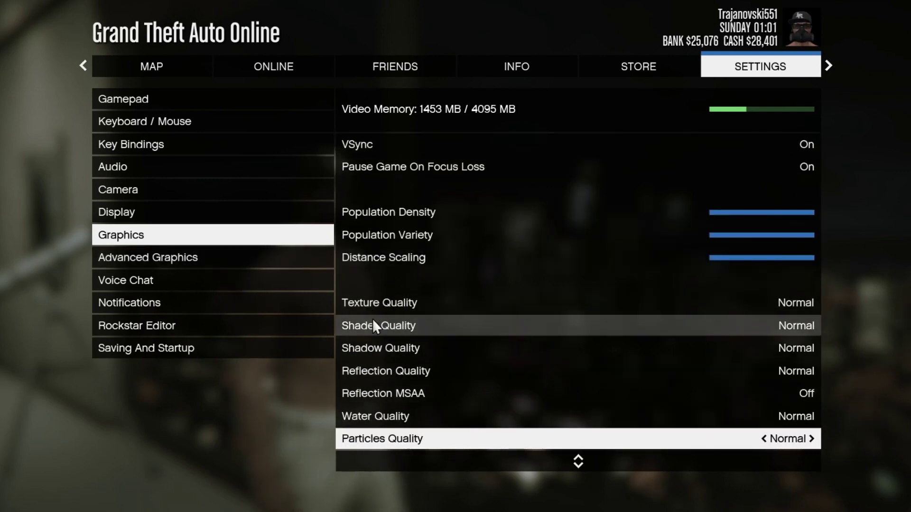
click(419, 302)
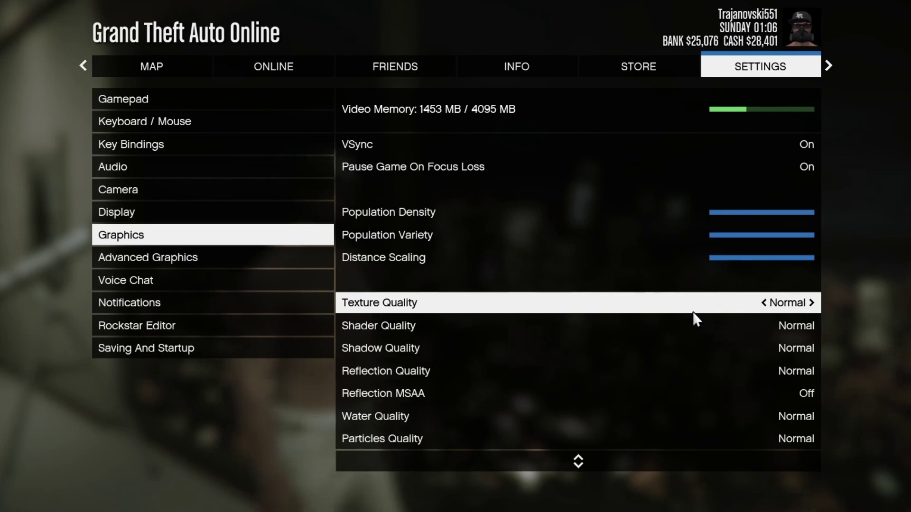
key(Escape)
key(Escape)
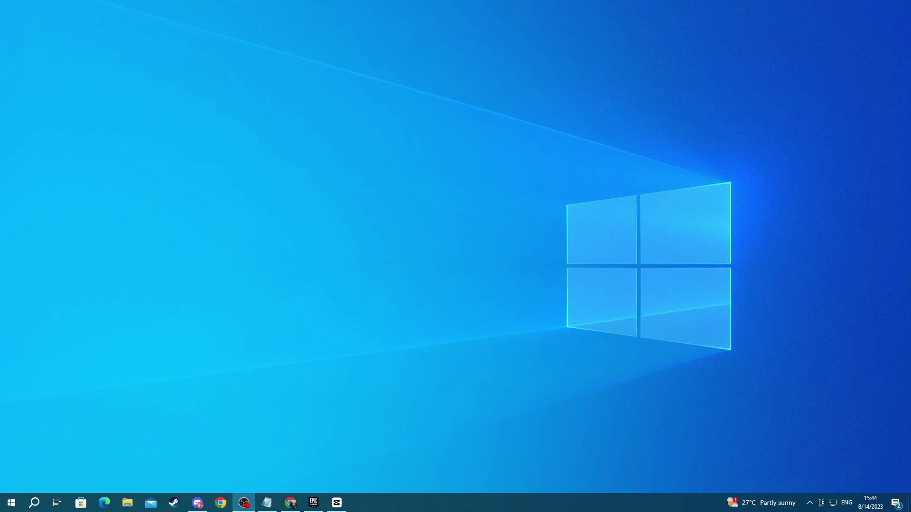
Open Device Manager, expand Display adapters and bring up actions for the NVIDIA GeForce GTX 960
click(34, 502)
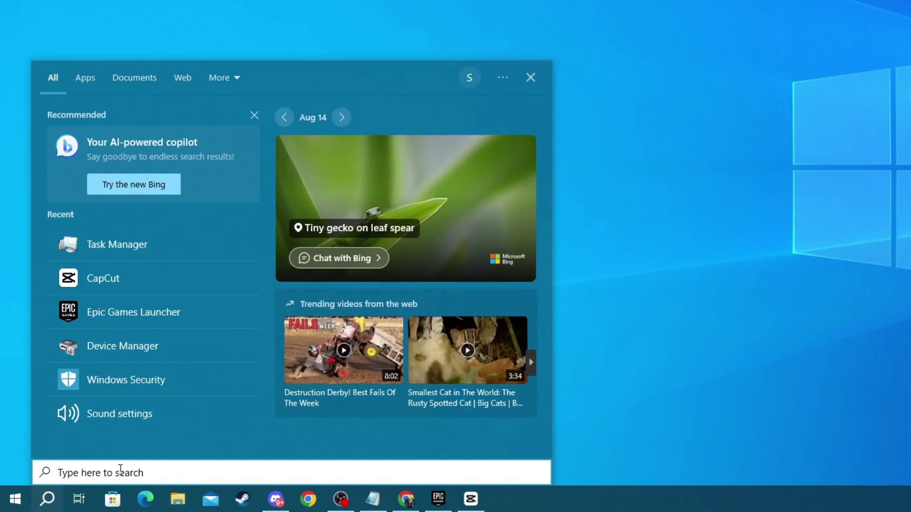
text(device manager)
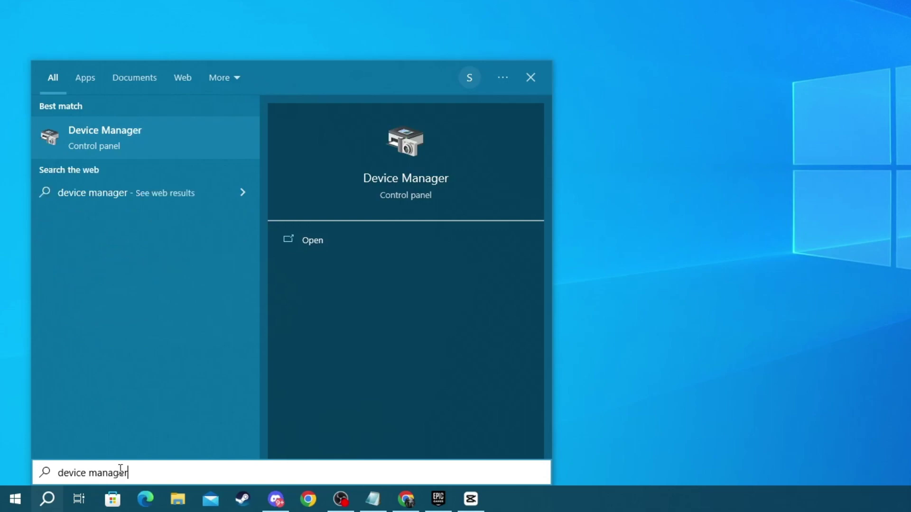
click(78, 140)
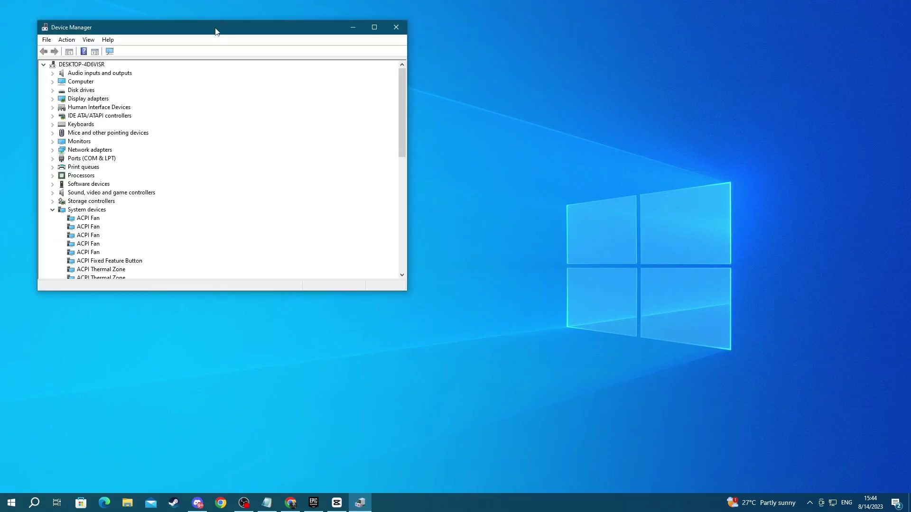
drag(216, 31, 508, 130)
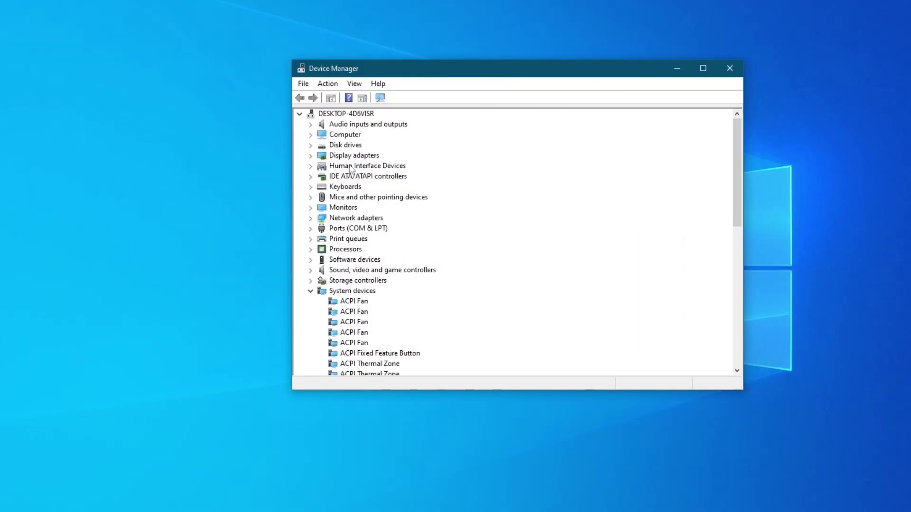
double_click(342, 157)
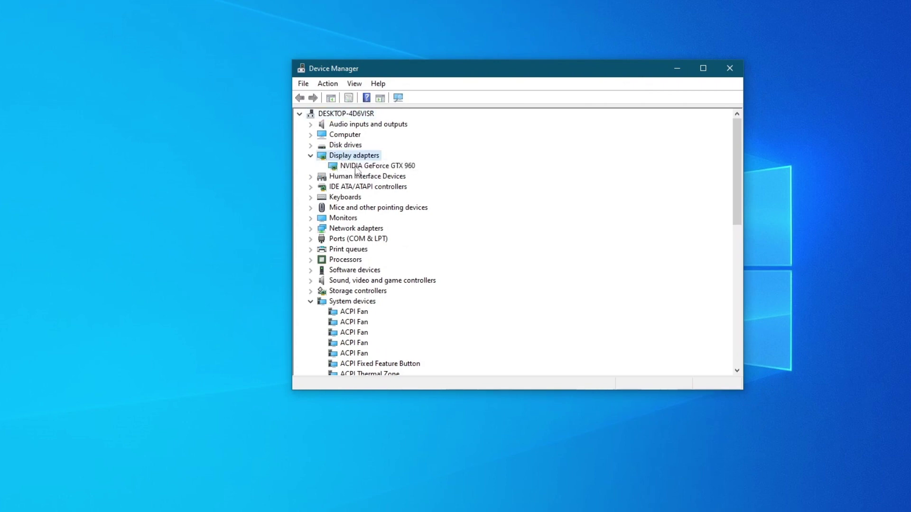
click(356, 169)
right_click(354, 167)
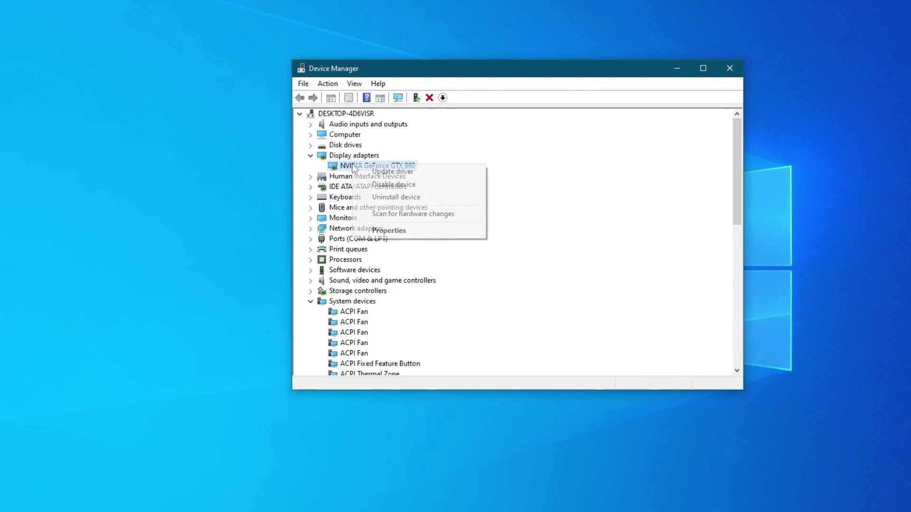
Run Update driver on the GTX 960, letting Windows search automatically for drivers
click(379, 172)
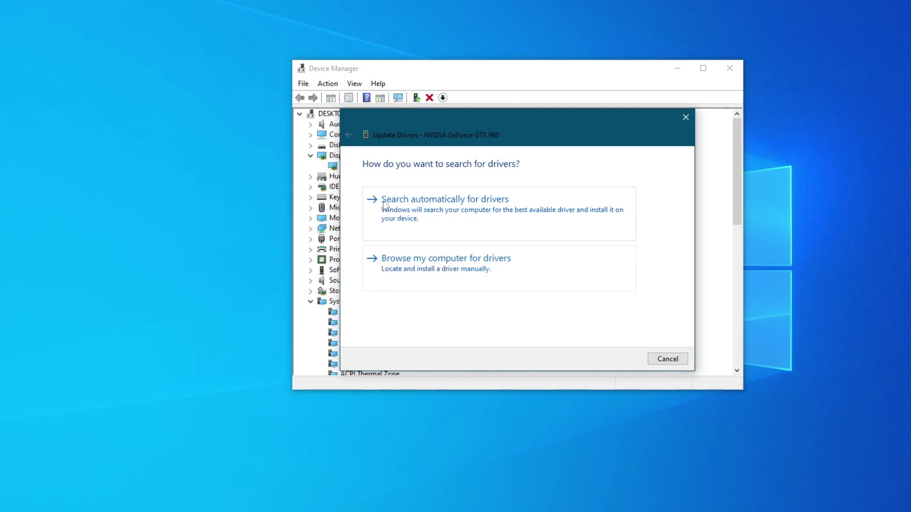
click(489, 210)
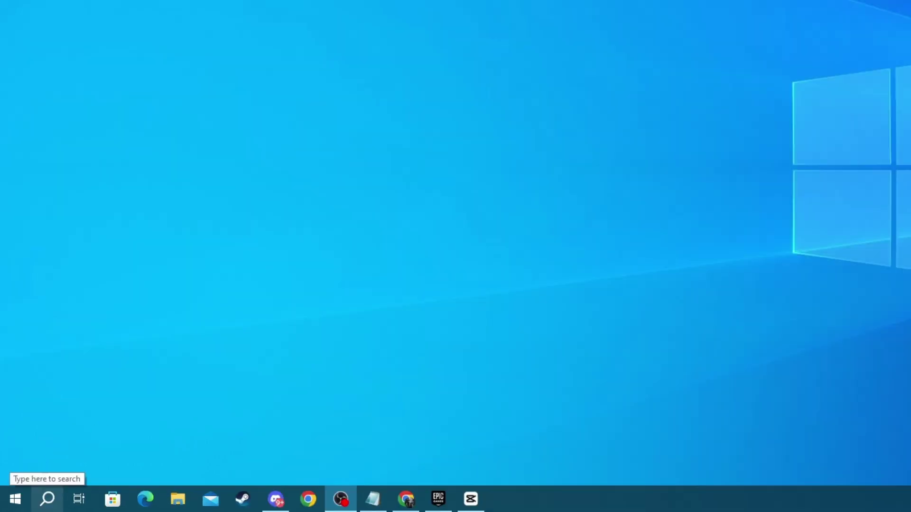
Open Graphics settings, keep Desktop app as the app type, and browse for a program file
click(34, 503)
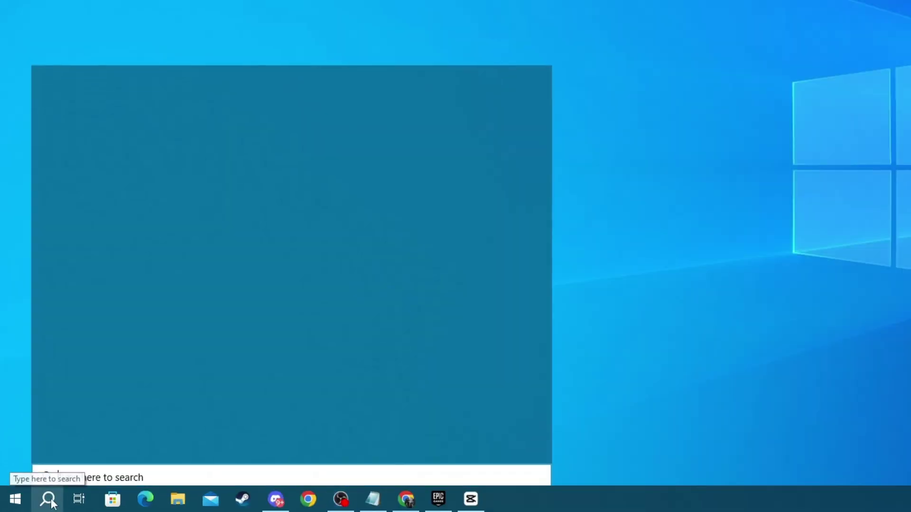
text(graphic)
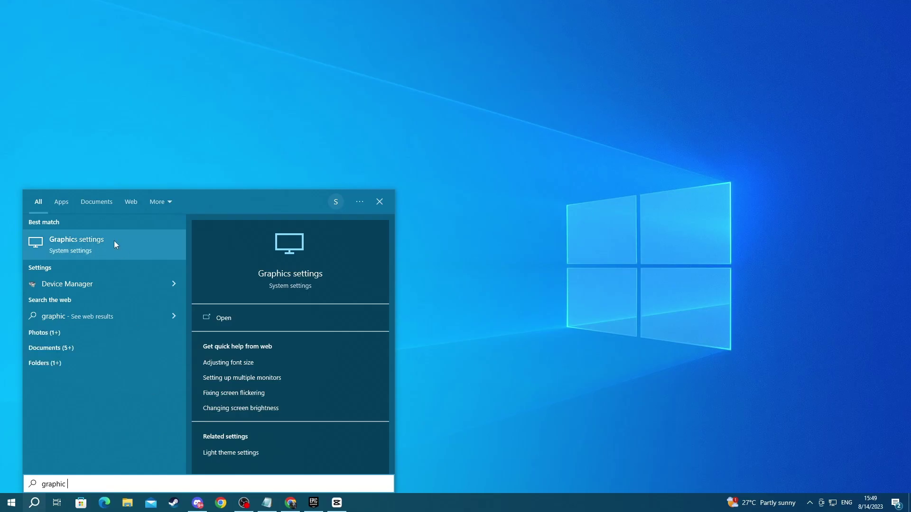
click(115, 242)
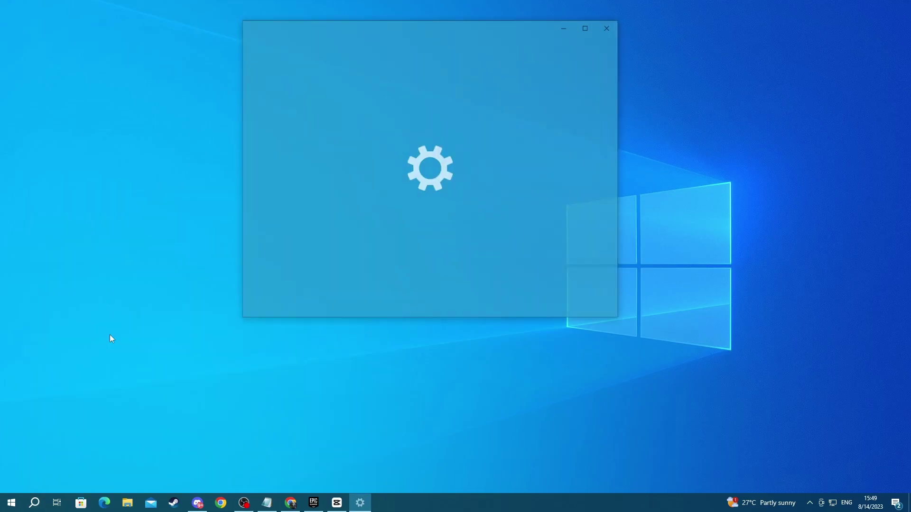
drag(380, 29, 439, 53)
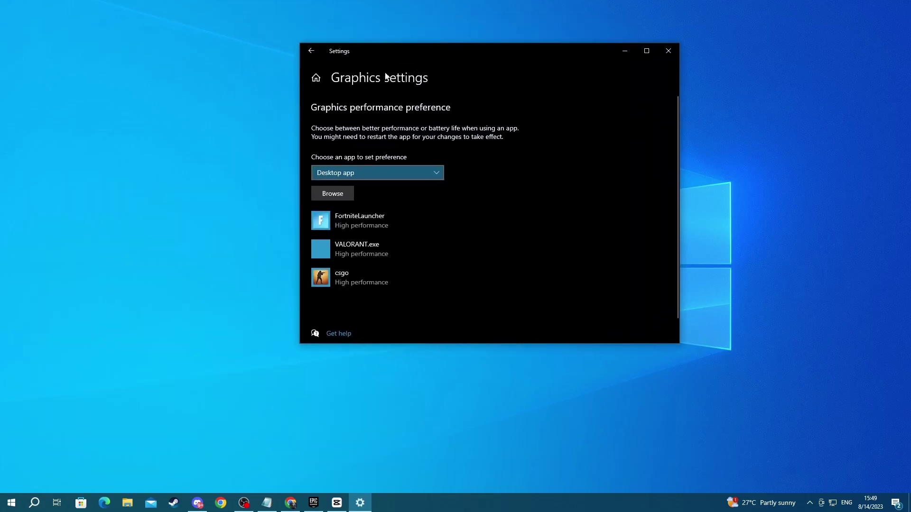
click(345, 176)
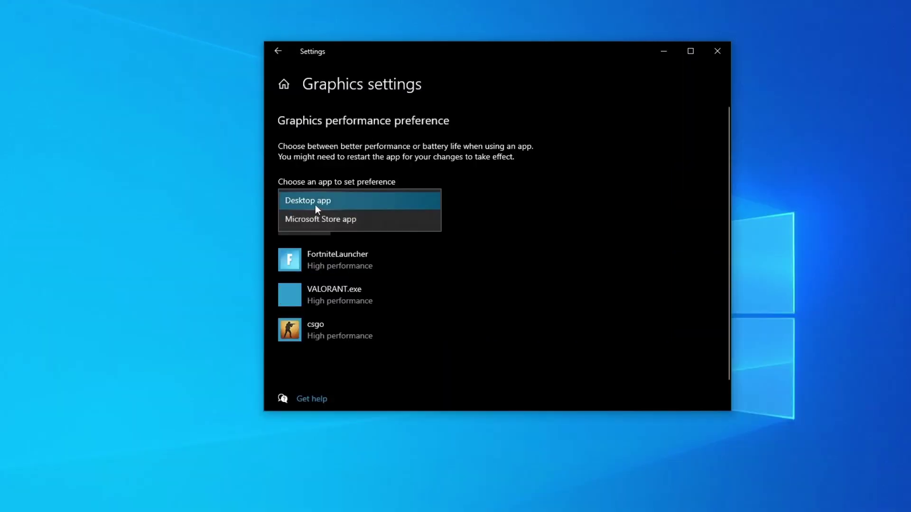
click(304, 203)
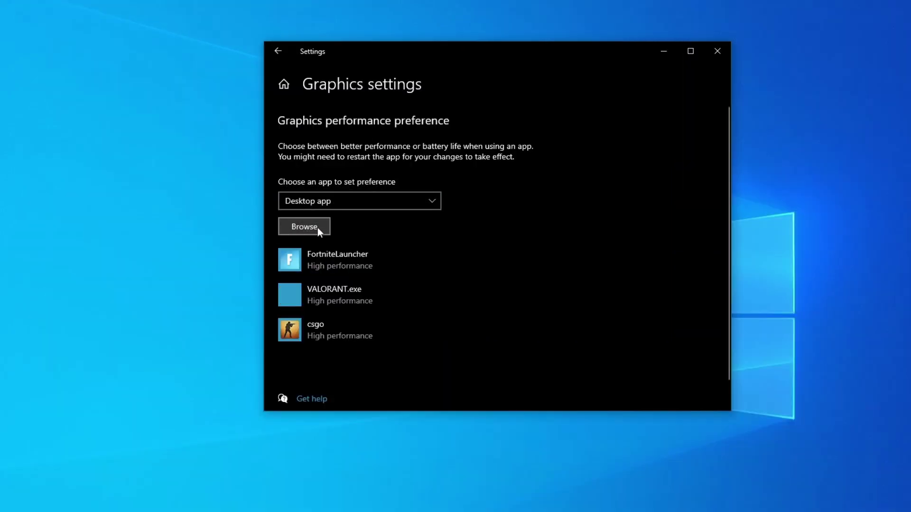
click(316, 226)
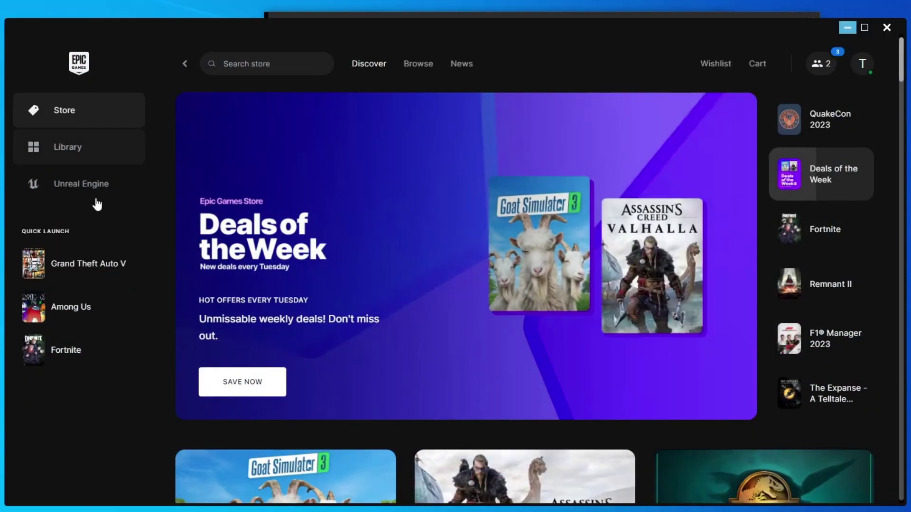
From the Epic library, open Grand Theft Auto V's Manage settings and its install location
click(98, 148)
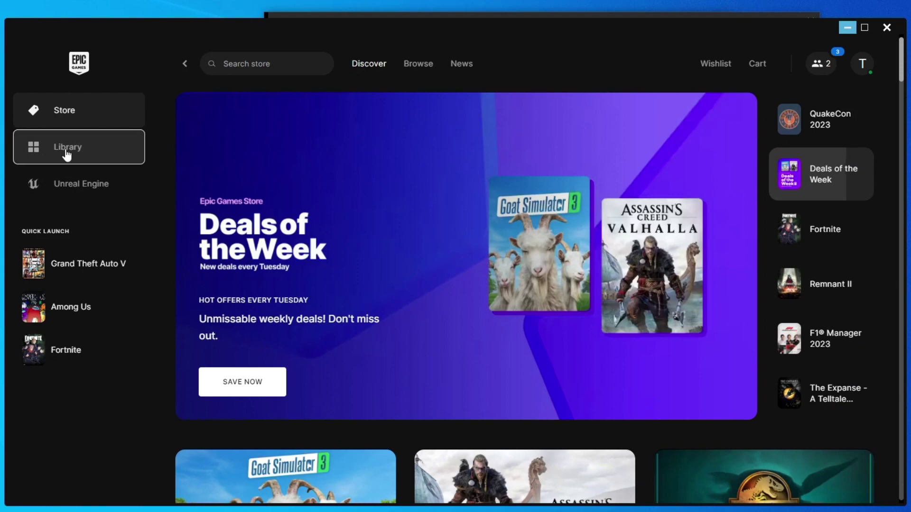
scroll(309, 372, down, 4)
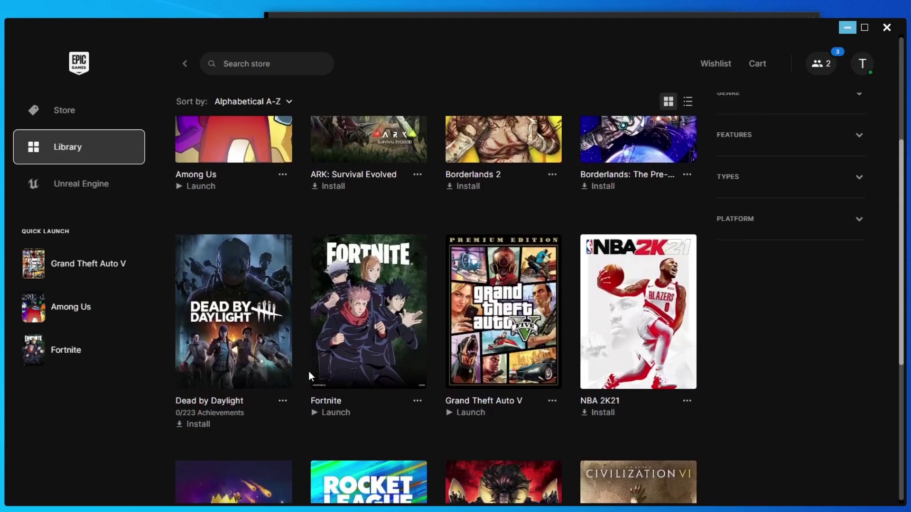
click(552, 384)
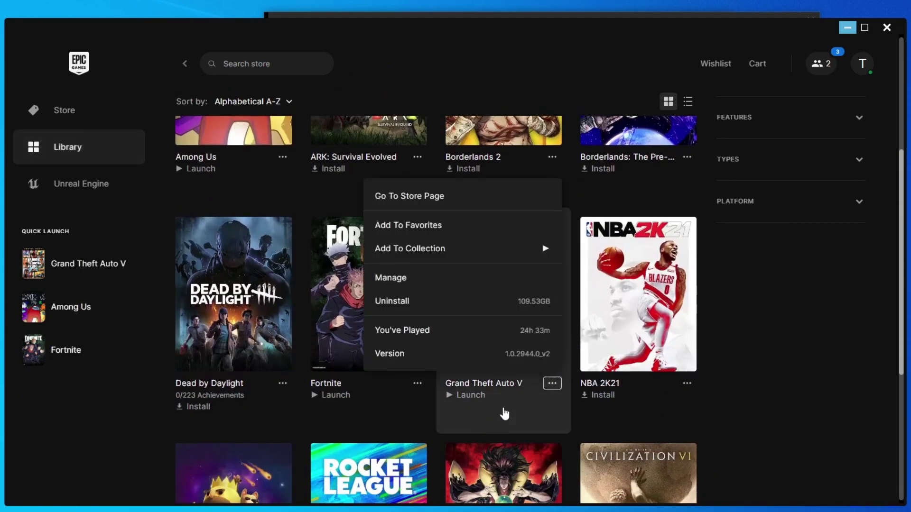
click(391, 282)
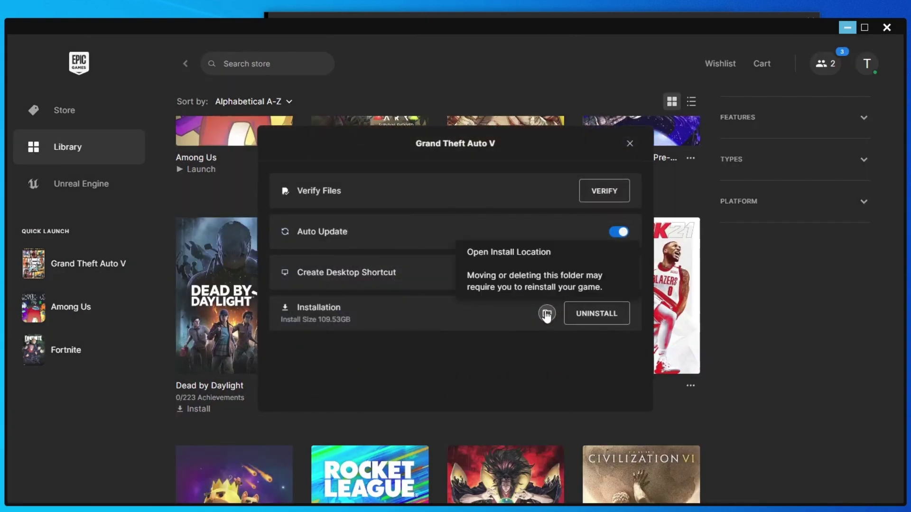
click(546, 313)
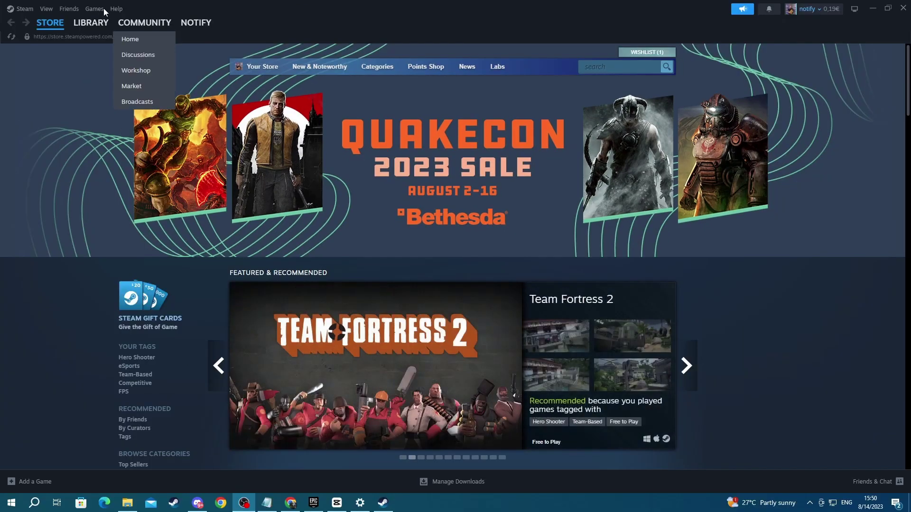
In the Steam library, view Counter-Strike: Global Offensive's Installed Files properties, then close them
click(78, 27)
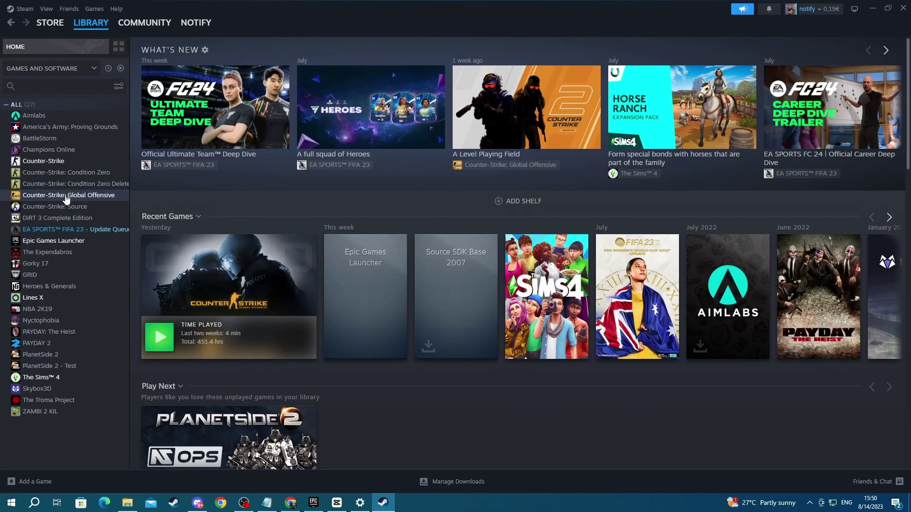
click(66, 197)
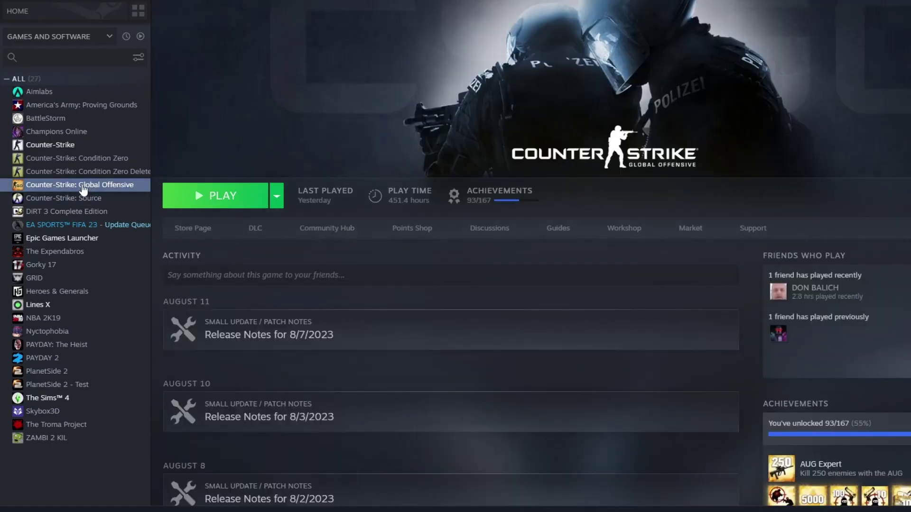
right_click(82, 185)
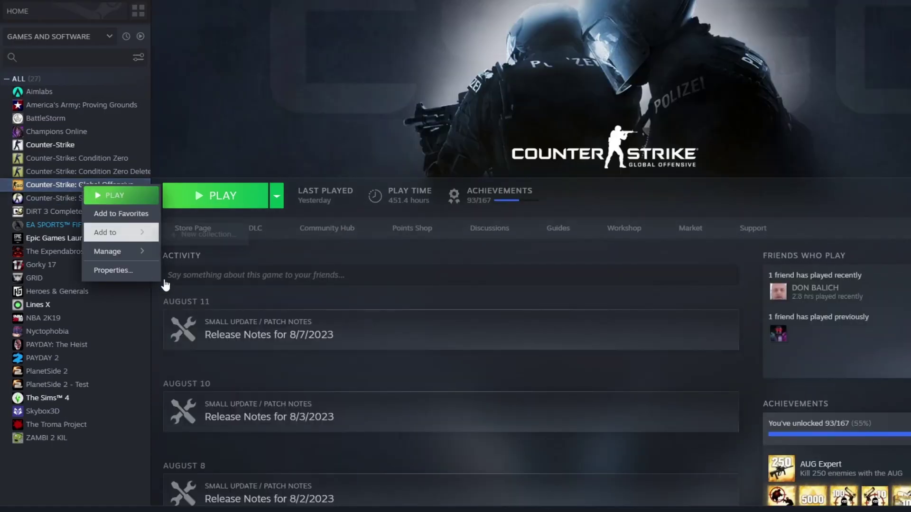
click(140, 269)
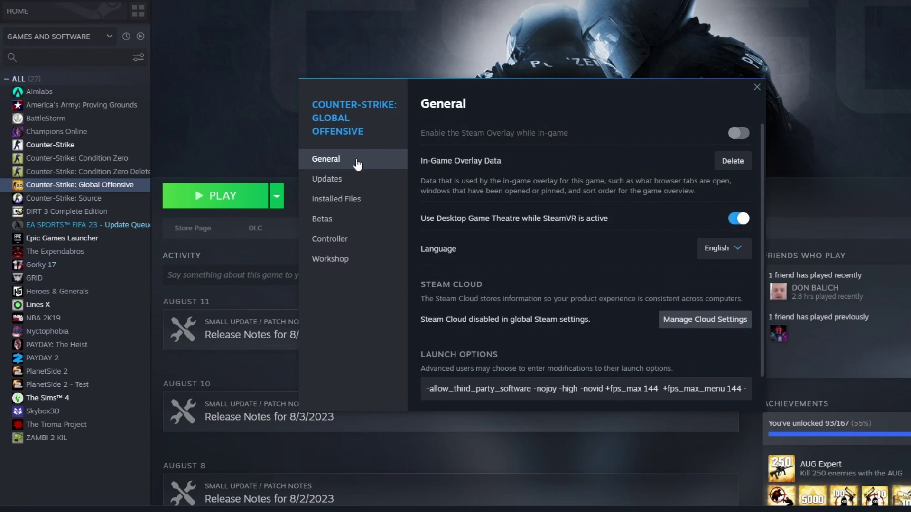
click(329, 201)
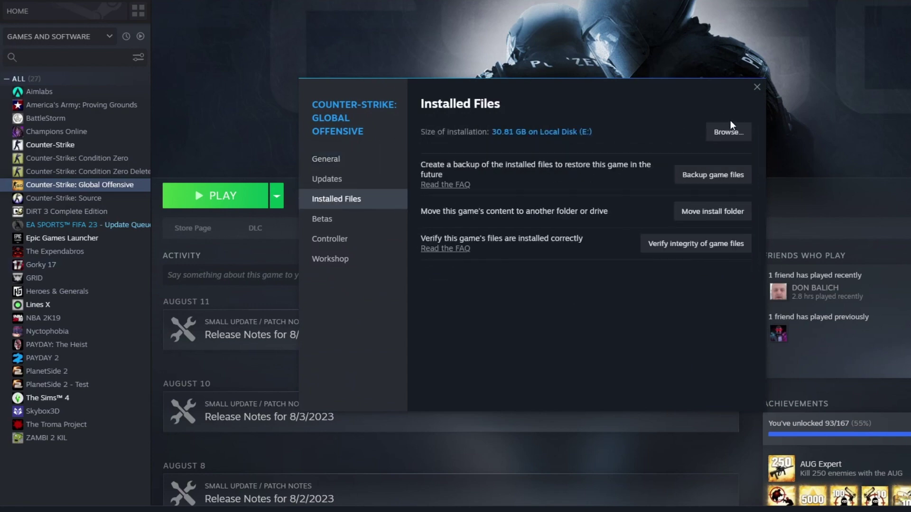
click(757, 86)
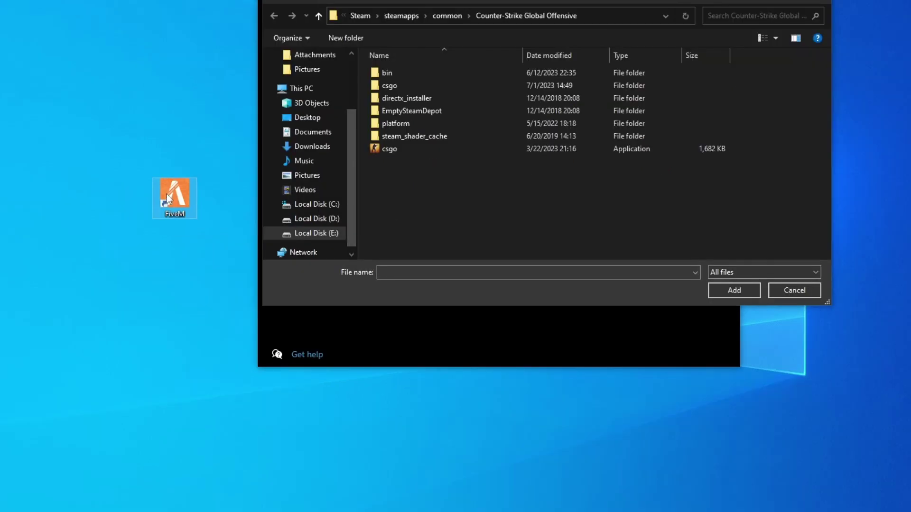
right_click(167, 199)
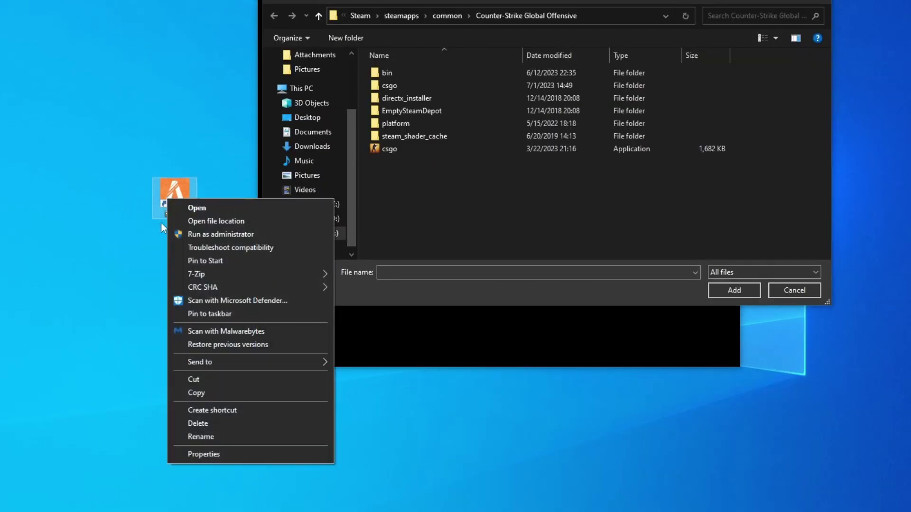
click(230, 450)
click(235, 319)
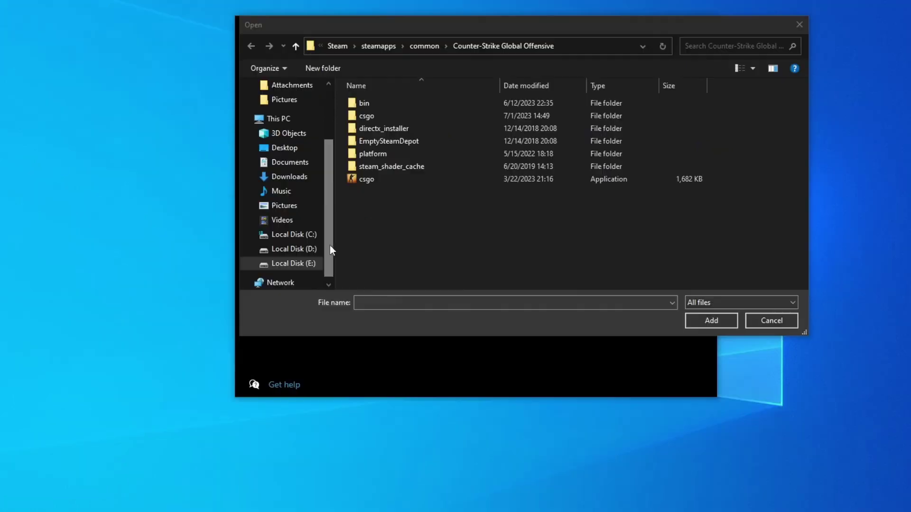
Browse to E:\Epic Games\GTAV and add GTA5 to the graphics app list
click(294, 263)
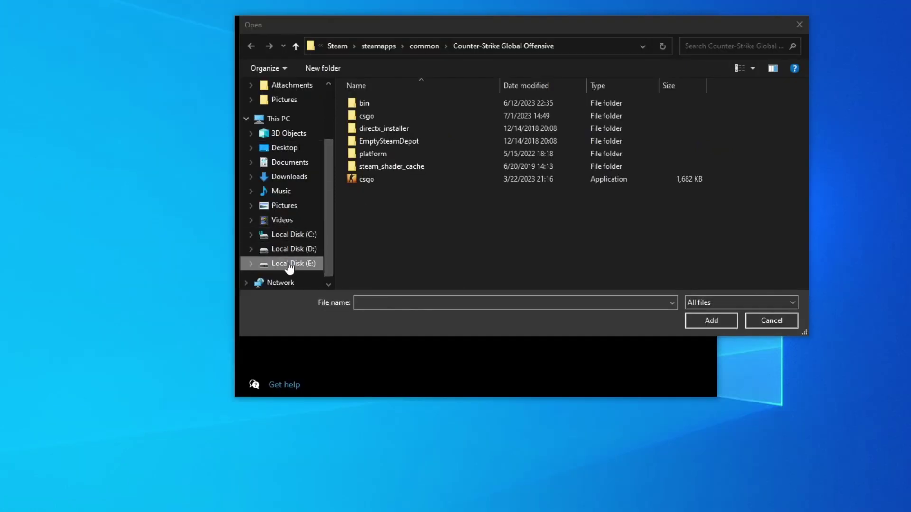
scroll(377, 196, down, 5)
scroll(394, 211, up, 2)
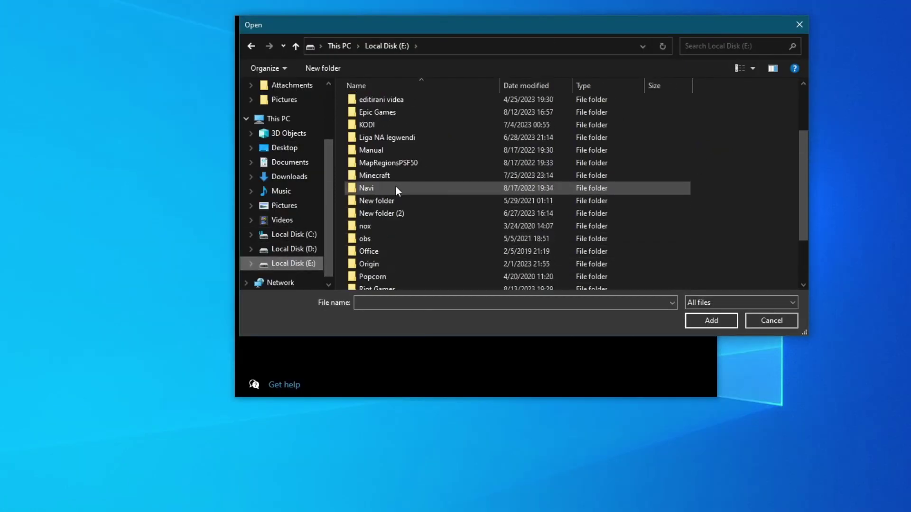
double_click(388, 116)
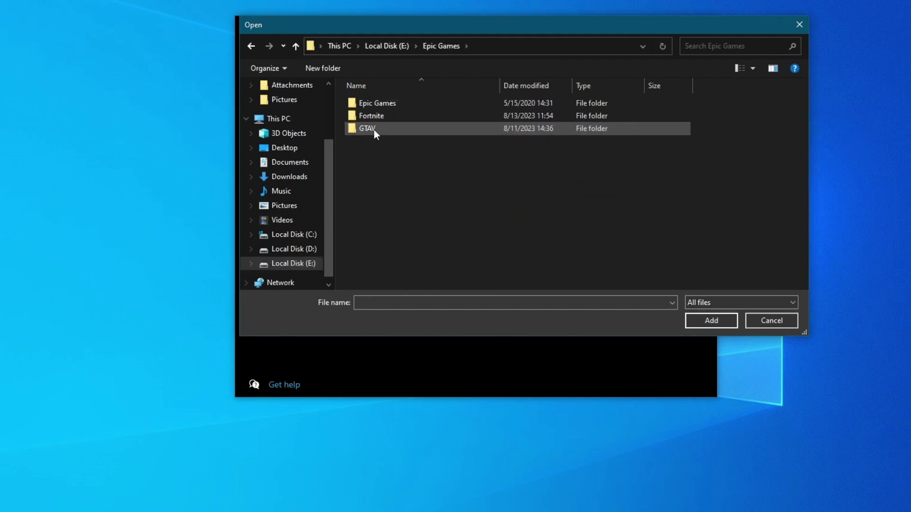
double_click(374, 128)
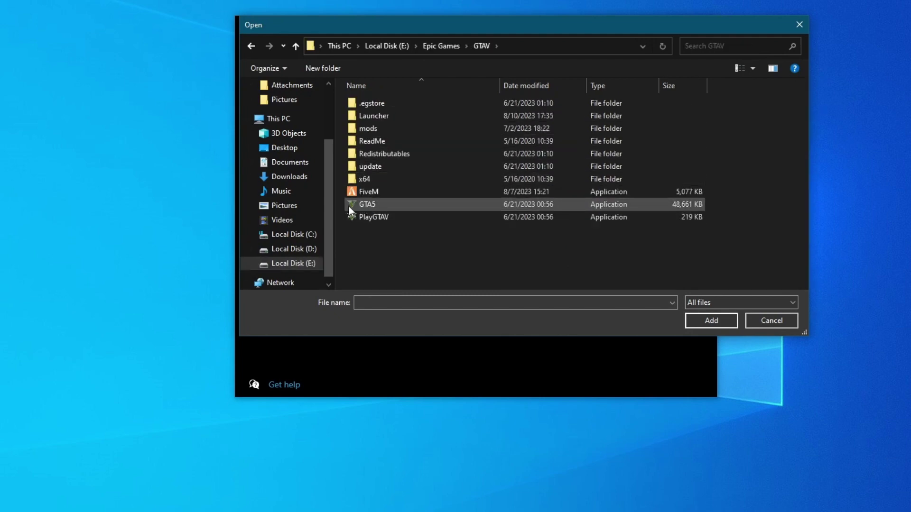
click(374, 203)
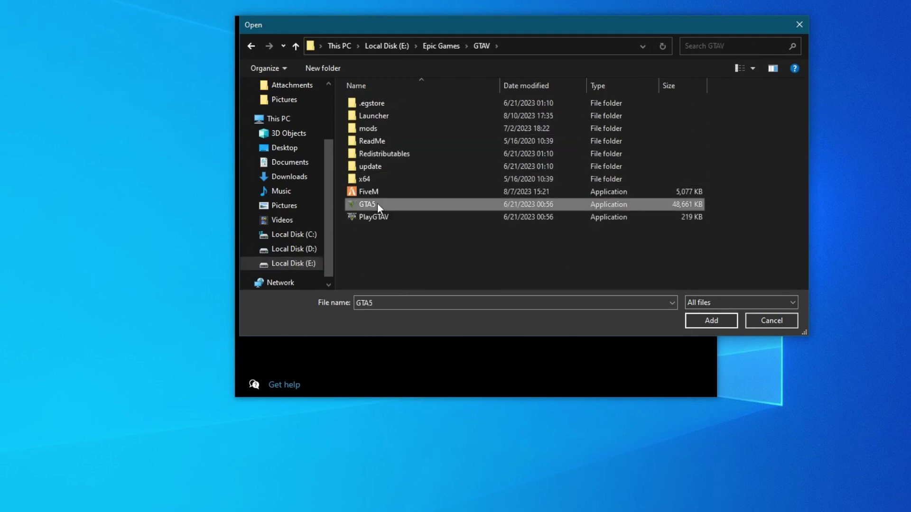
click(710, 322)
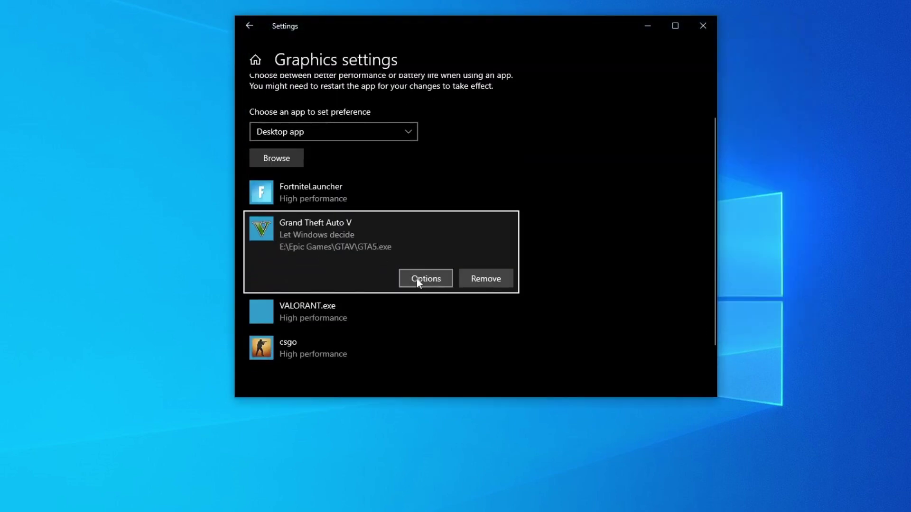
Set Grand Theft Auto V's graphics preference to High performance and save it
click(418, 278)
click(373, 234)
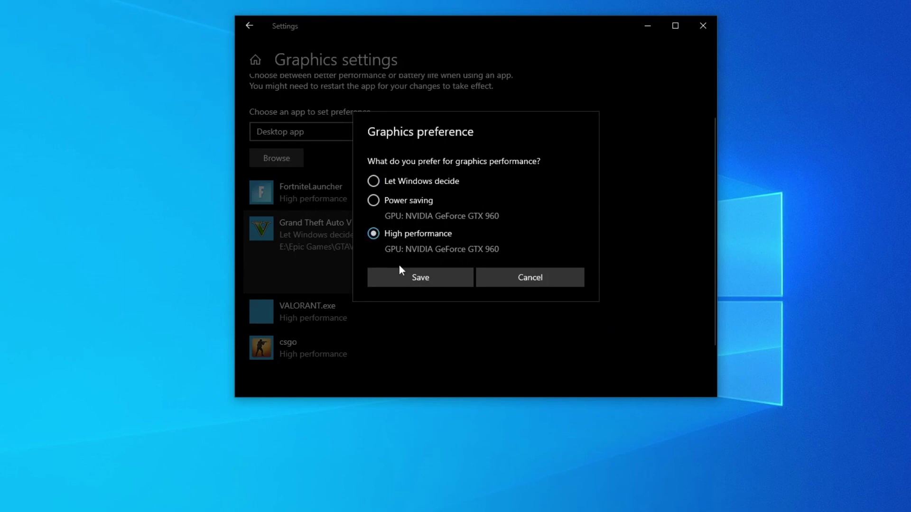
click(425, 279)
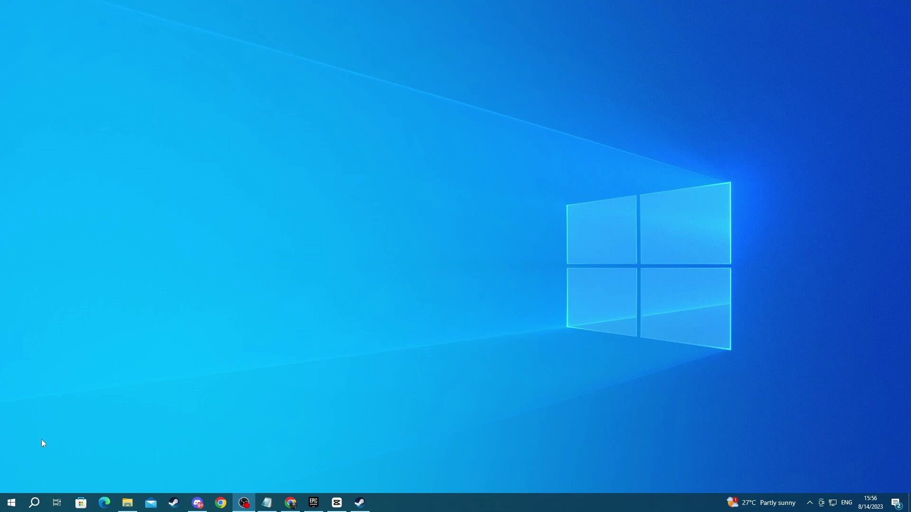
Search for 'background apps', open the Background apps page and maximize the Settings window
click(34, 503)
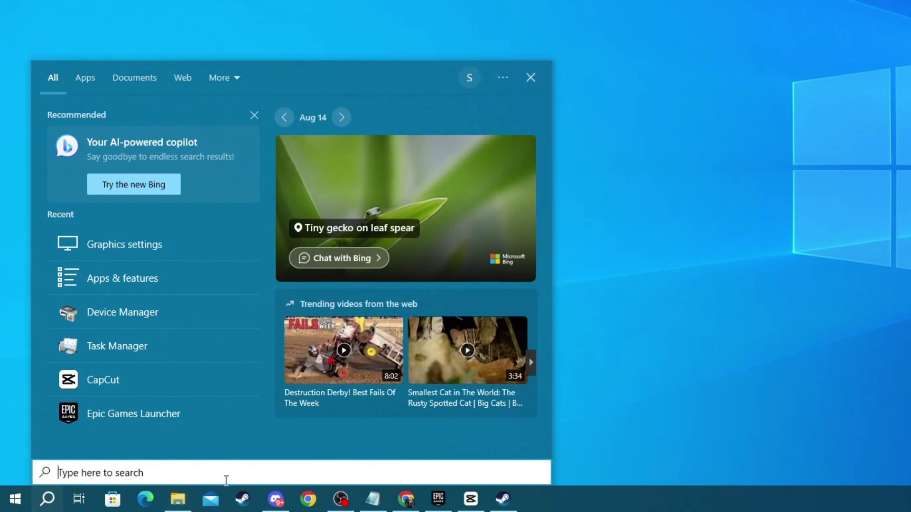
text(background apps)
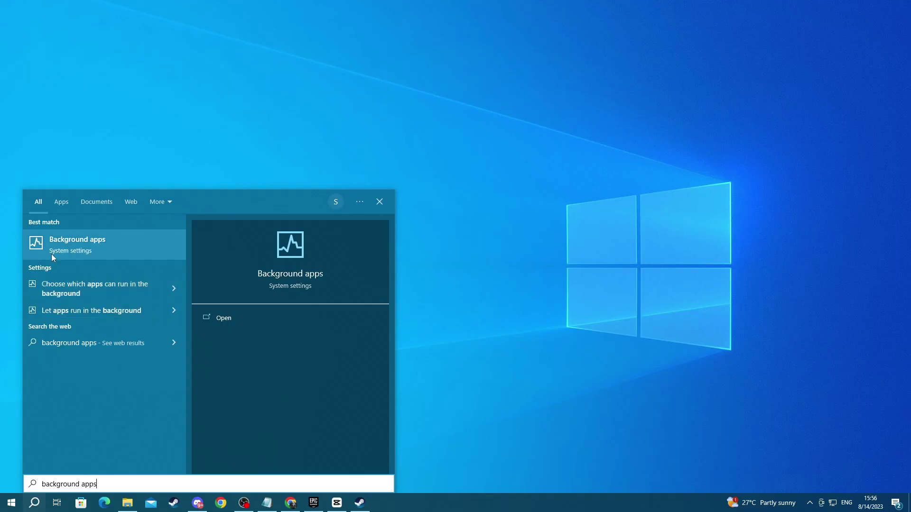
click(72, 142)
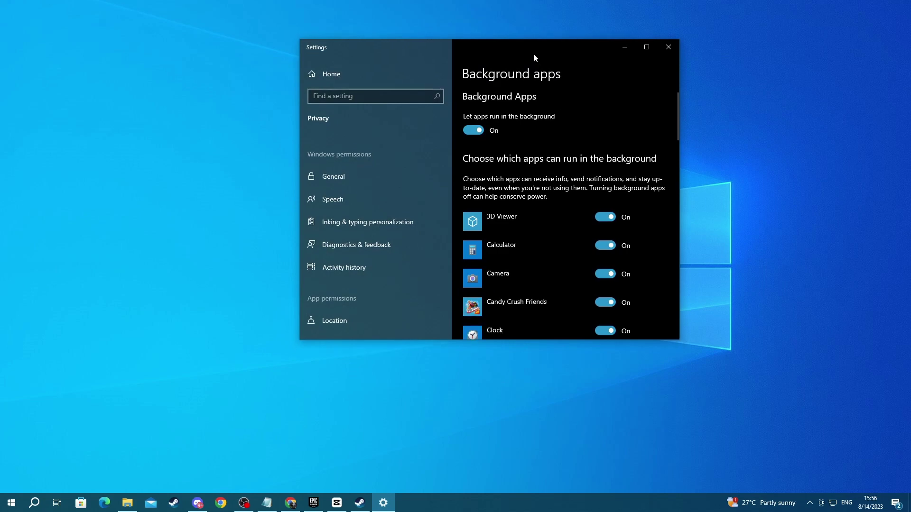
double_click(533, 53)
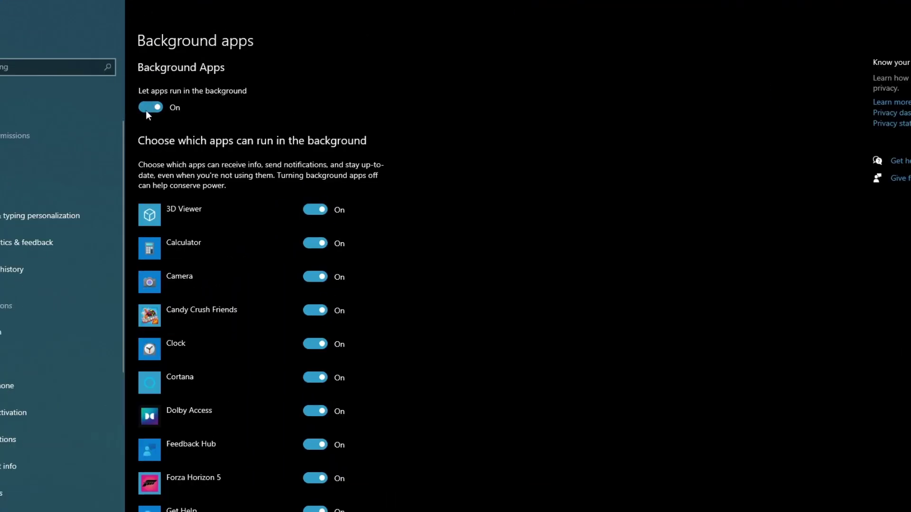